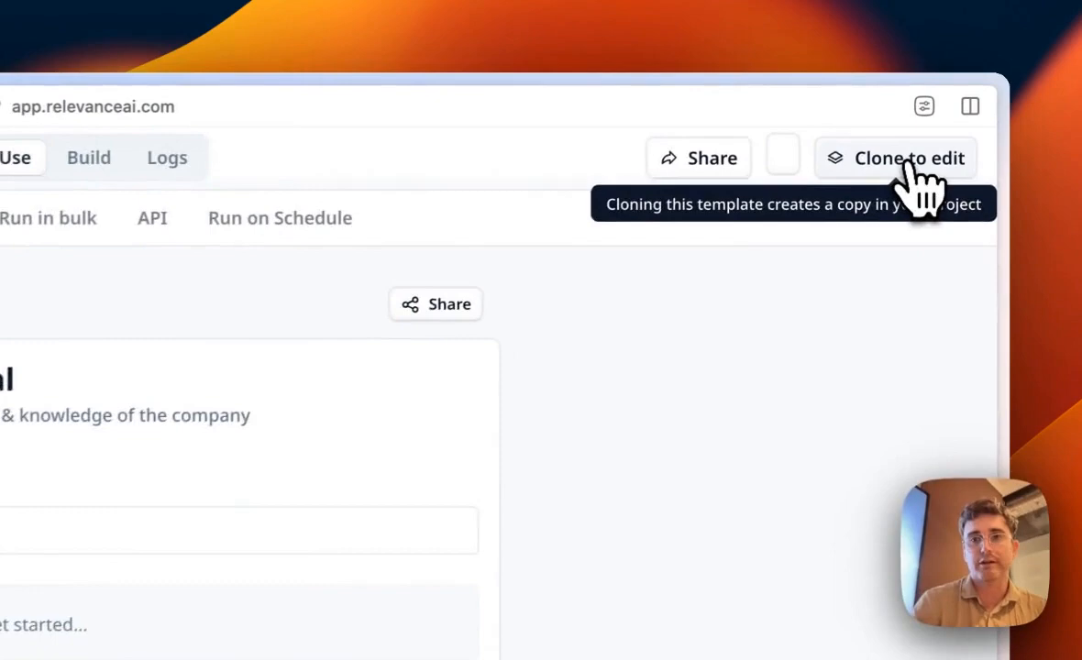
- Clone the Knowledge retrieval template into the project
left_click(956, 120)
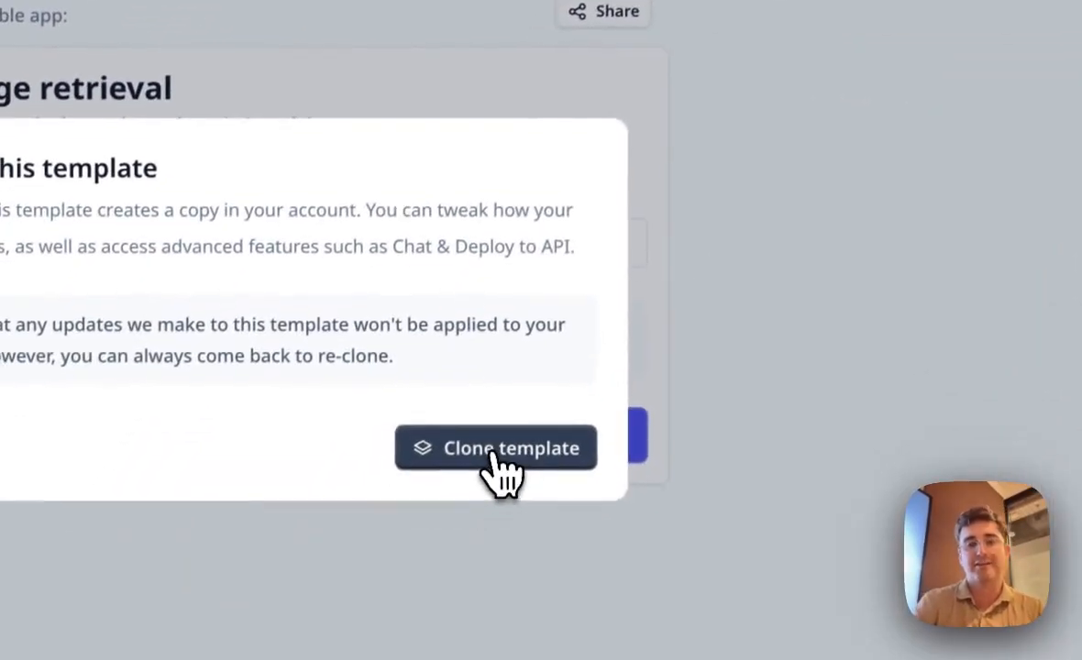
left_click(496, 447)
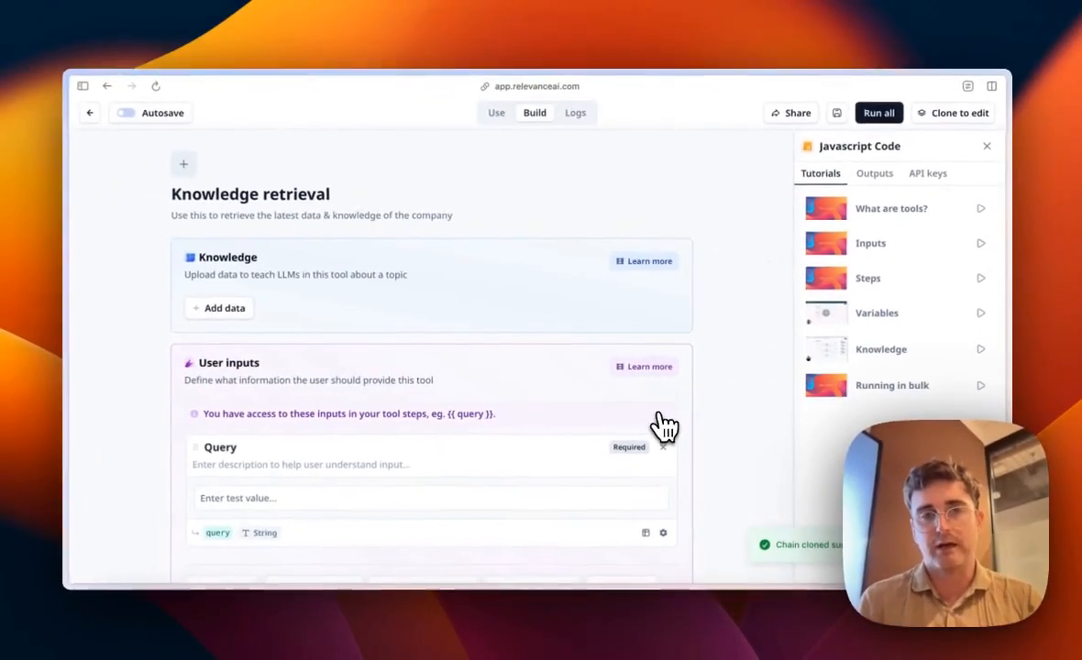
- Review the knowledge and user input sections, then expand the LLM step to examine its run condition, prompt and model options
scroll(187, 377, "down", 2)
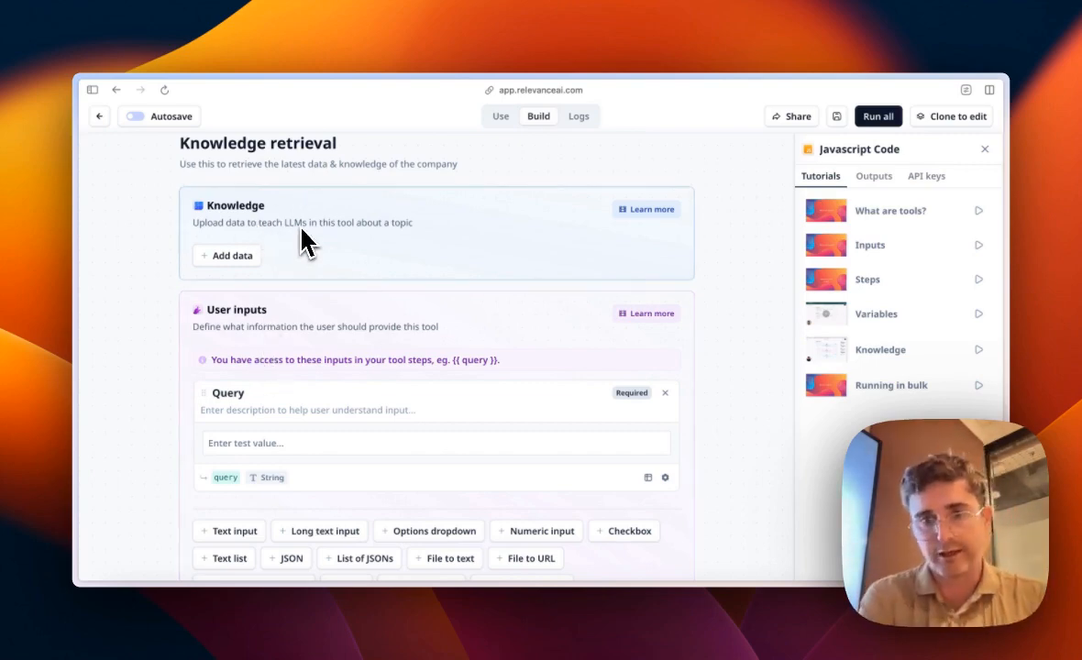
scroll(298, 400, "down", 2)
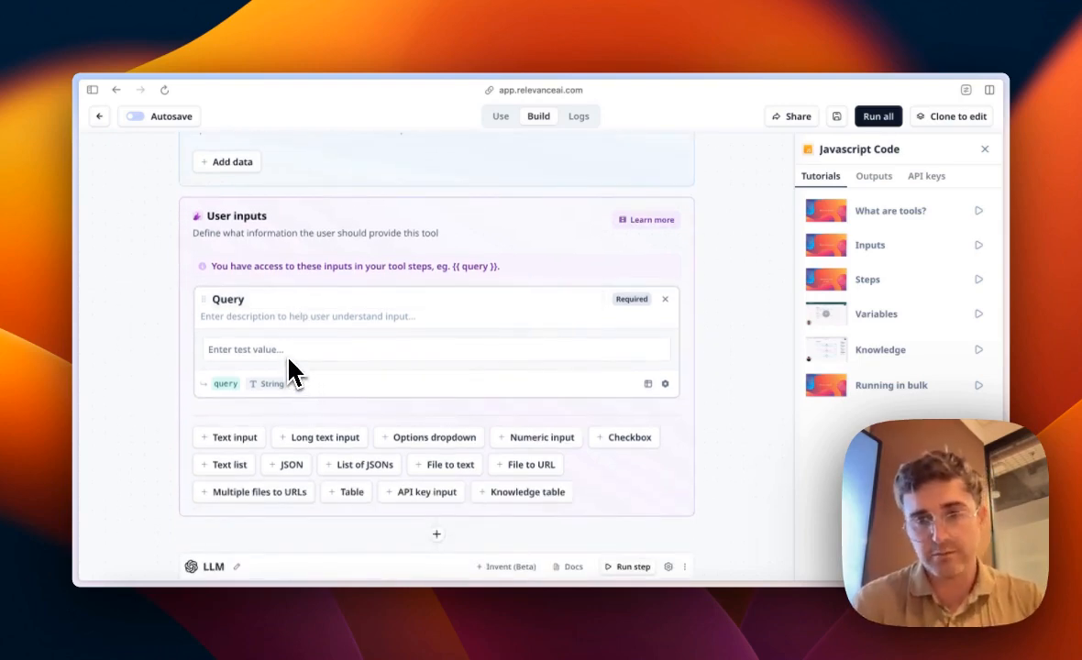
scroll(289, 366, "down", 4)
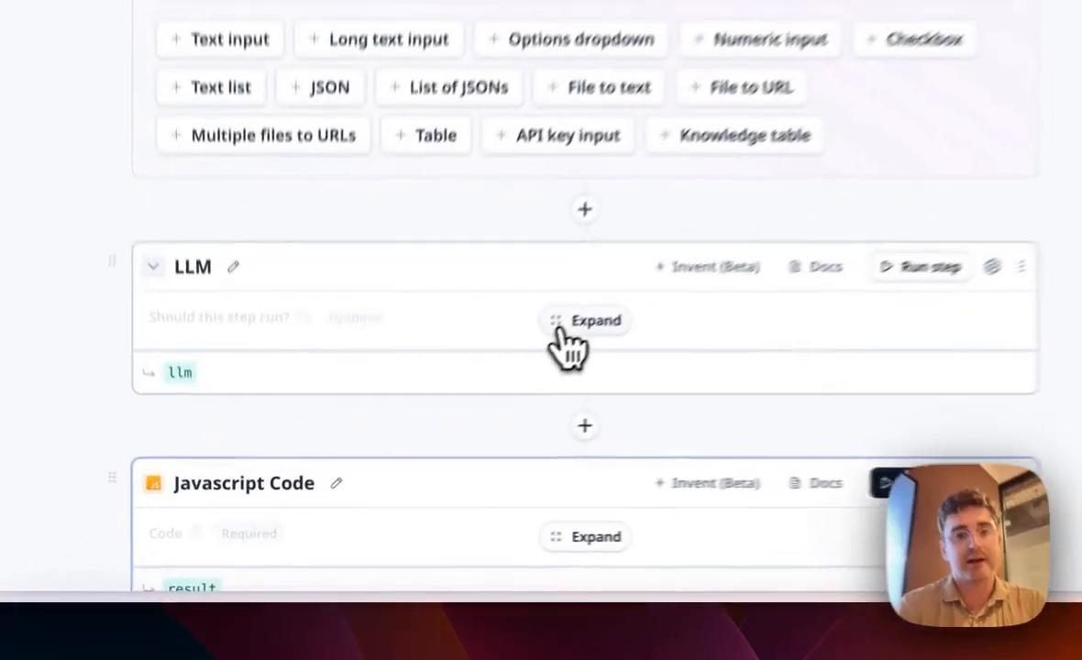
left_click(586, 323)
scroll(616, 326, "down", 3)
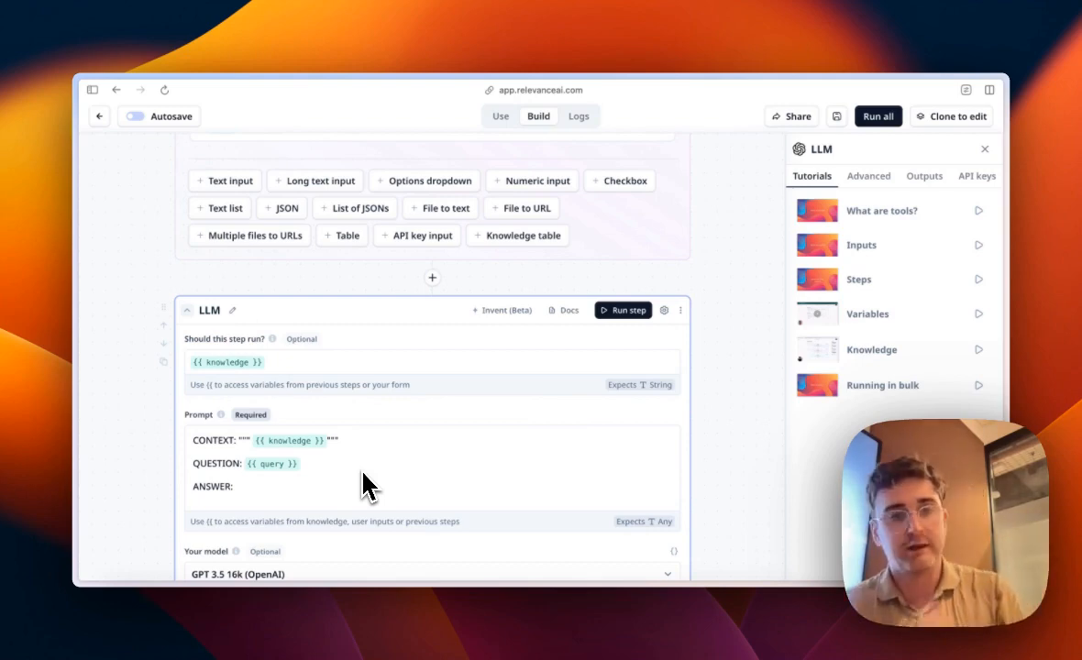
scroll(362, 486, "down", 2)
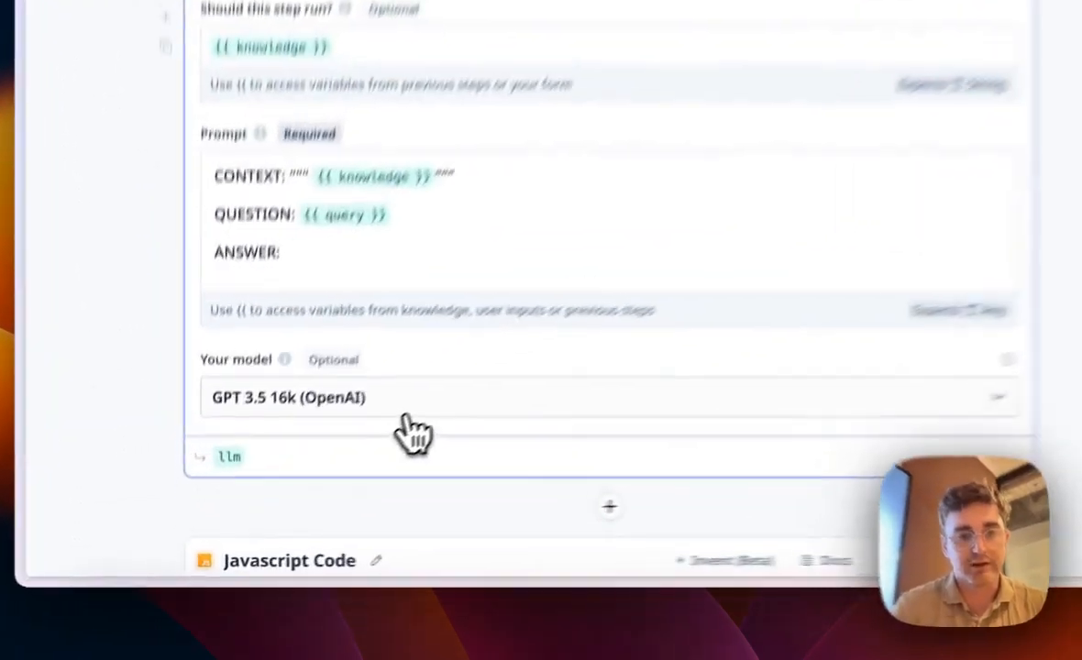
left_click(310, 481)
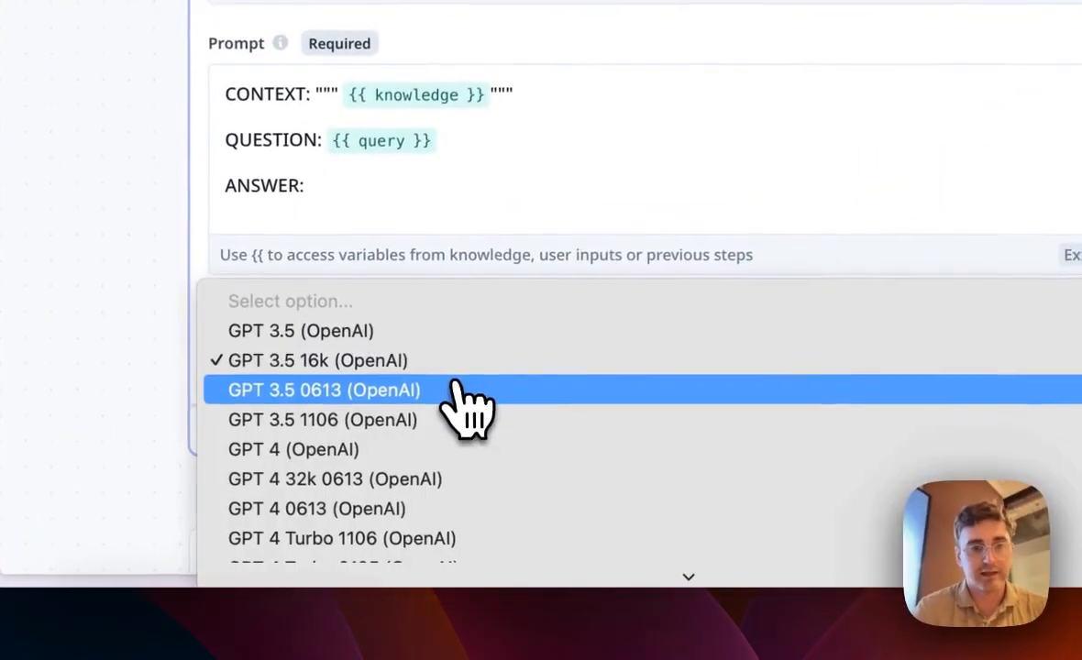
left_click(507, 363)
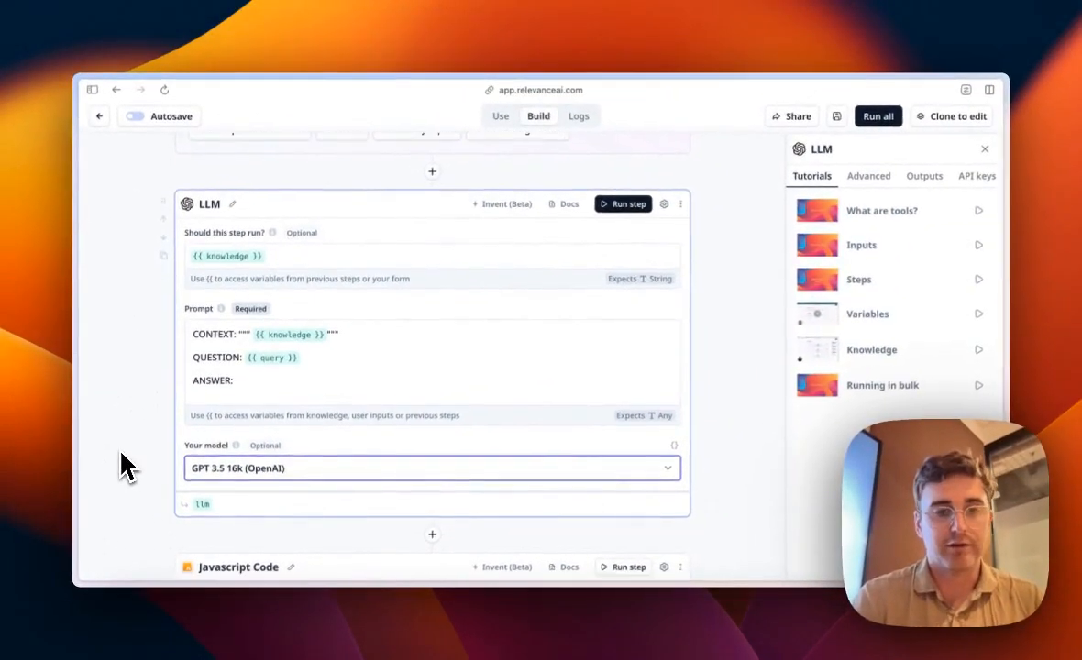
- Expand the Javascript Code step and review its code against the LLM step's prompt
scroll(123, 465, "down", 3)
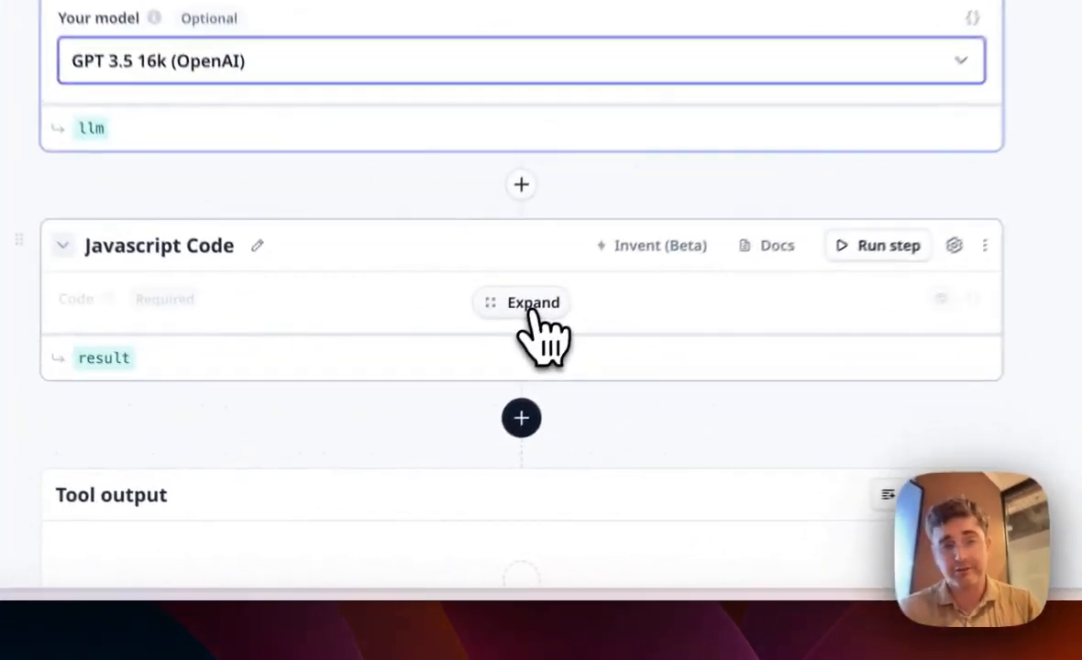
left_click(438, 428)
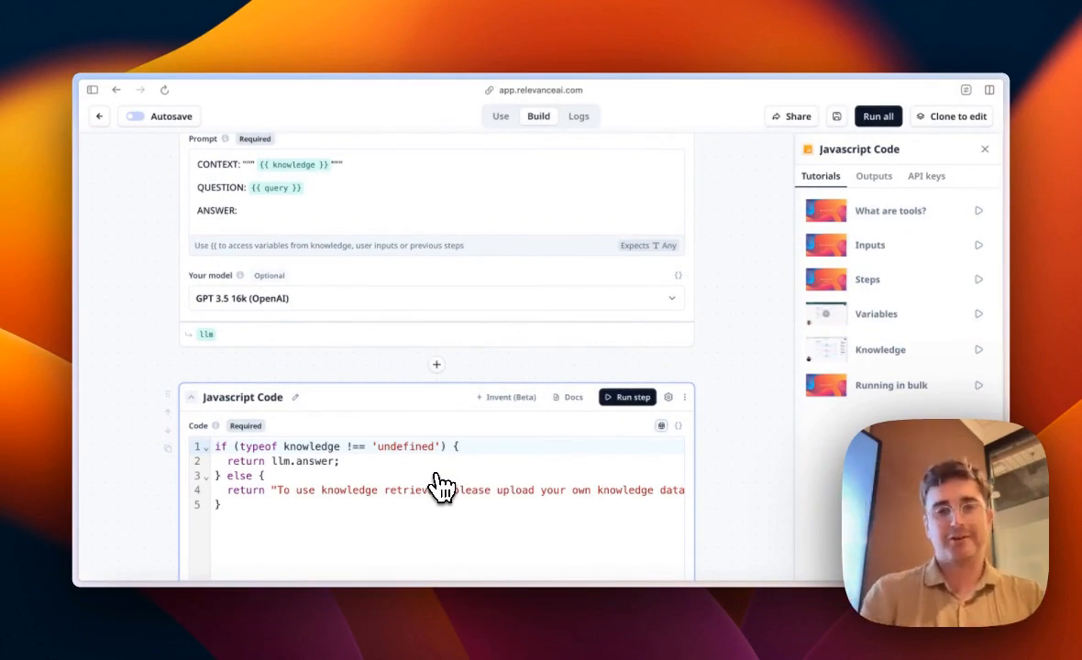
scroll(367, 381, "up", 5)
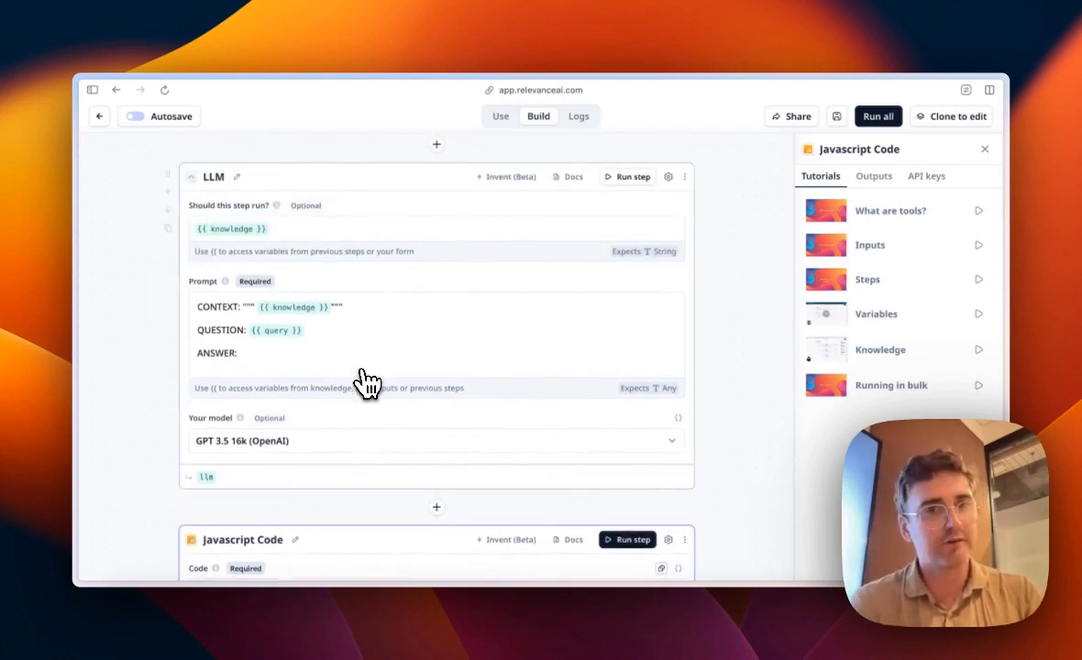
scroll(366, 382, "up", 5)
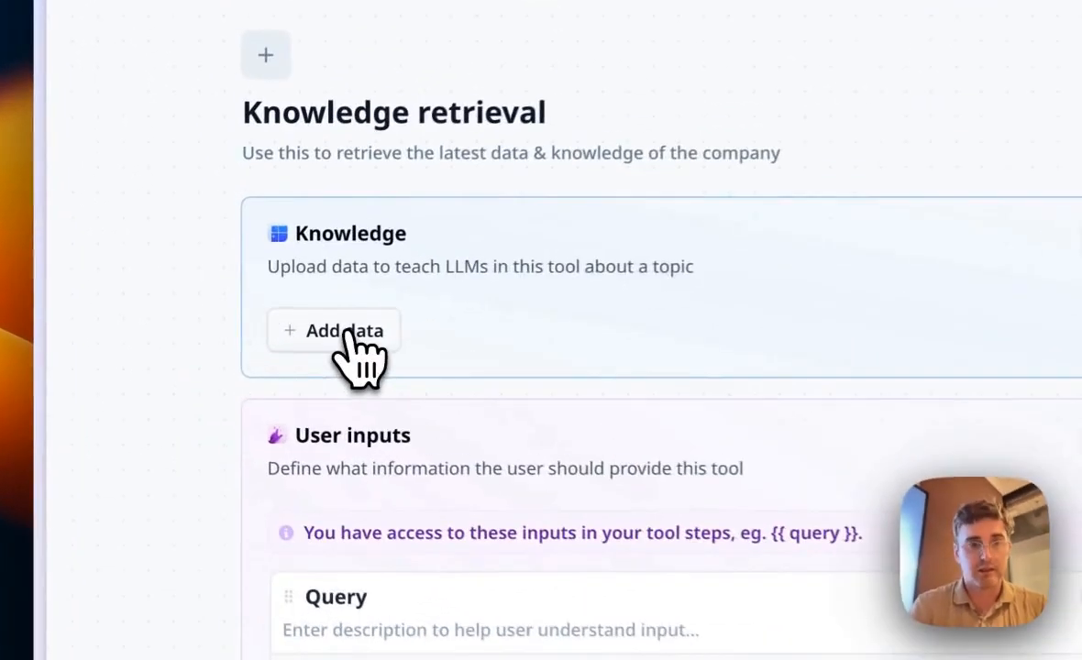
- Upload sdr_agent_knowledge_base_faq_23_oct.csv as a data table and add all of its fields to the tool's knowledge
left_click(234, 310)
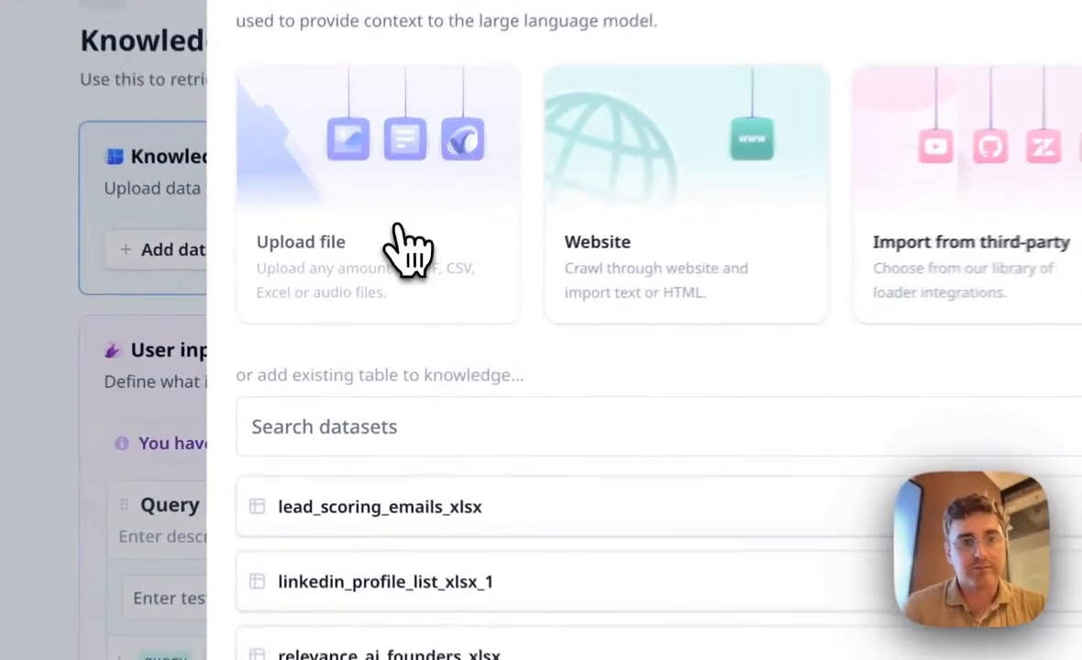
left_click(408, 246)
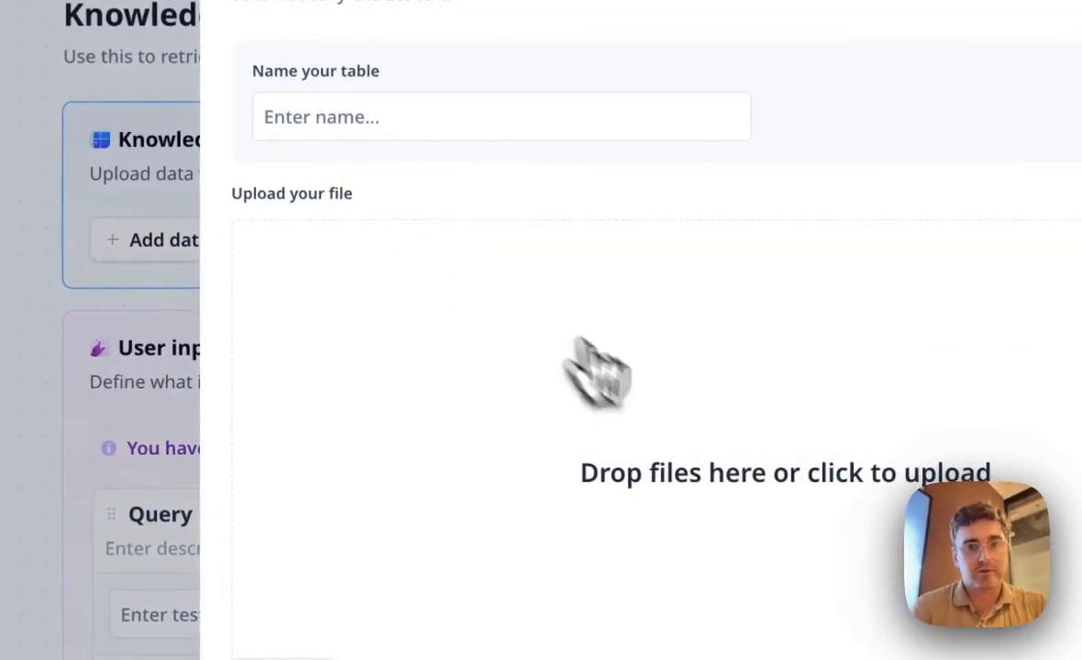
left_click(692, 477)
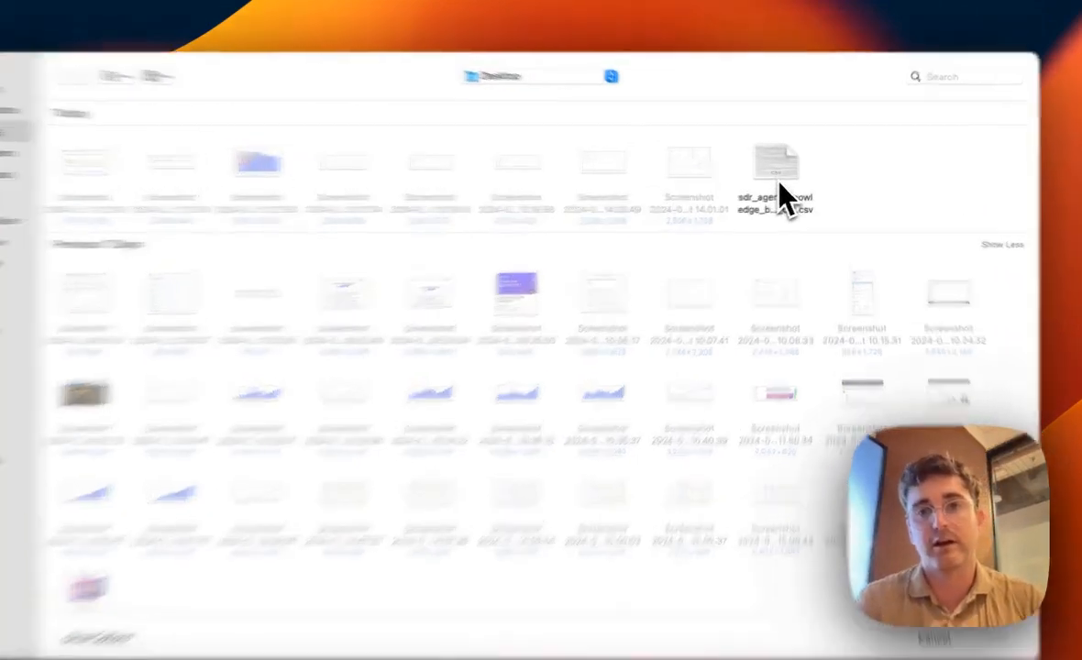
double_click(788, 188)
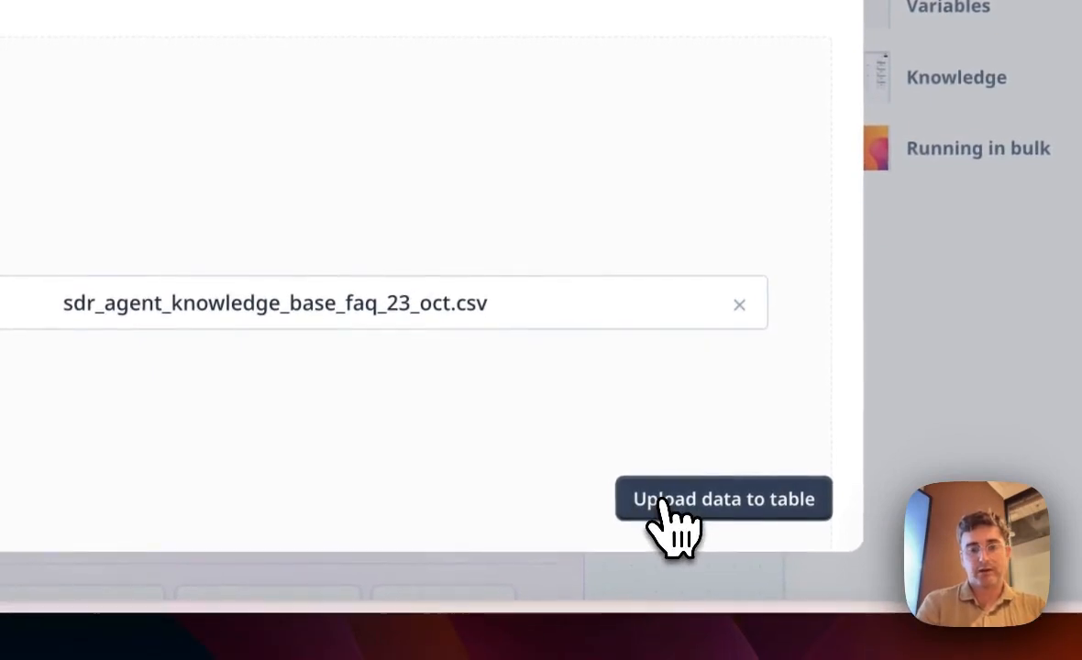
left_click(660, 502)
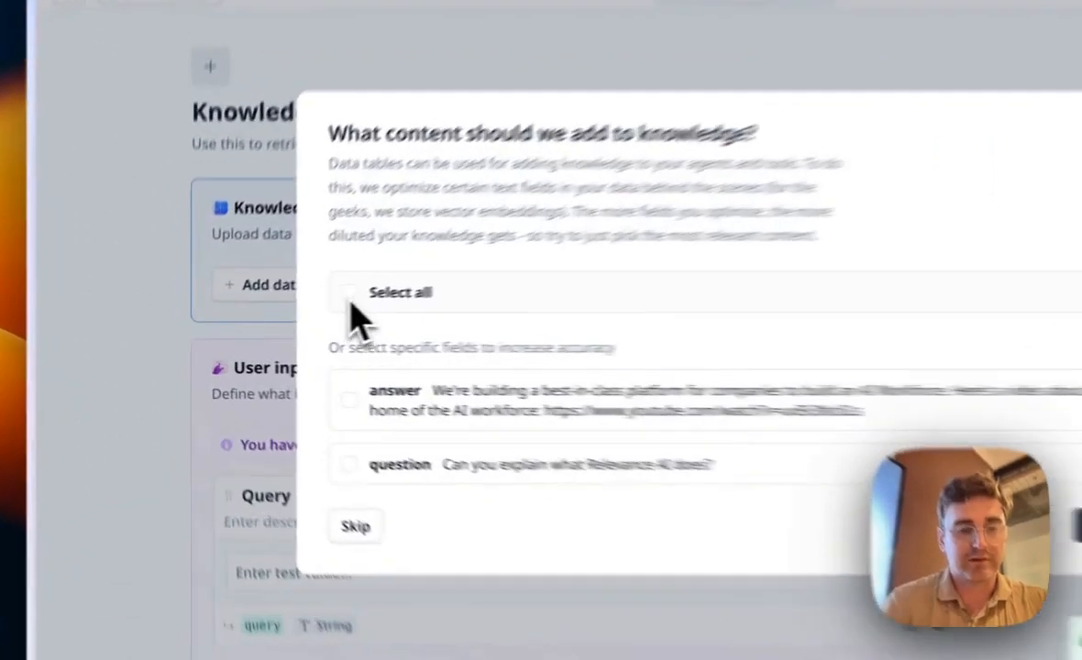
left_click(282, 313)
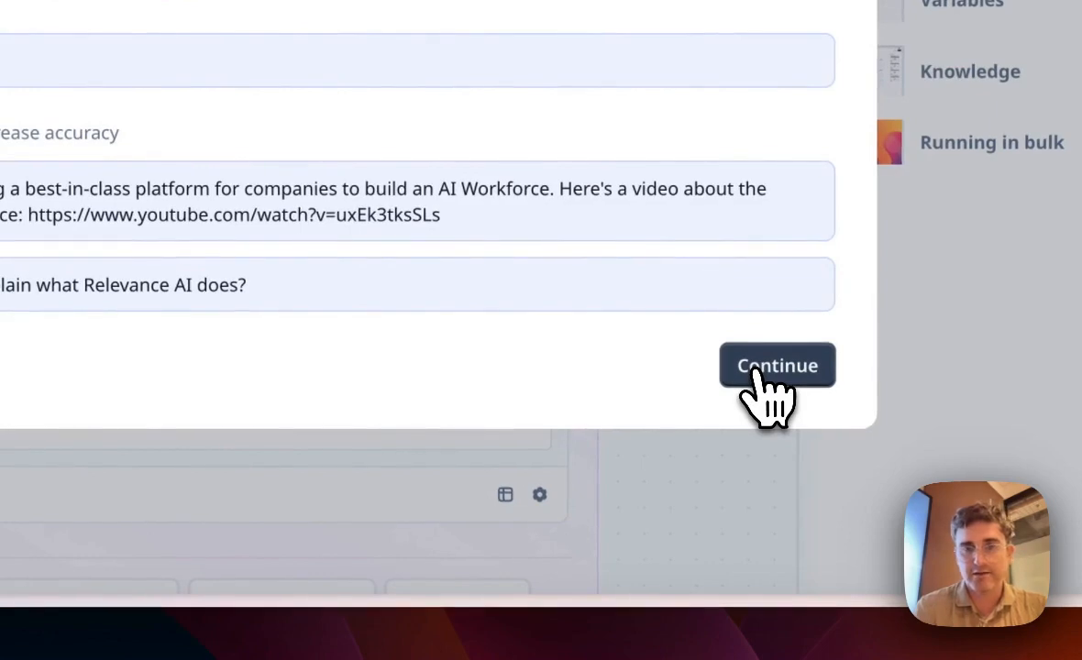
left_click(755, 369)
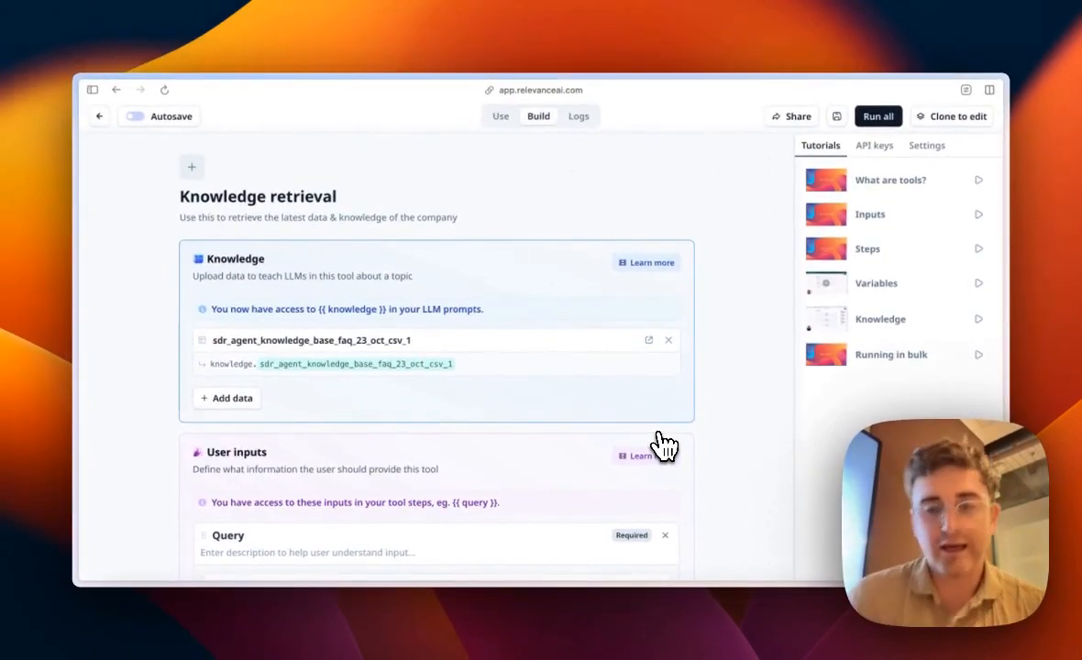
- Enter "Do you use my data to train AI models?" as the test value of the Query input
scroll(661, 447, "down", 5)
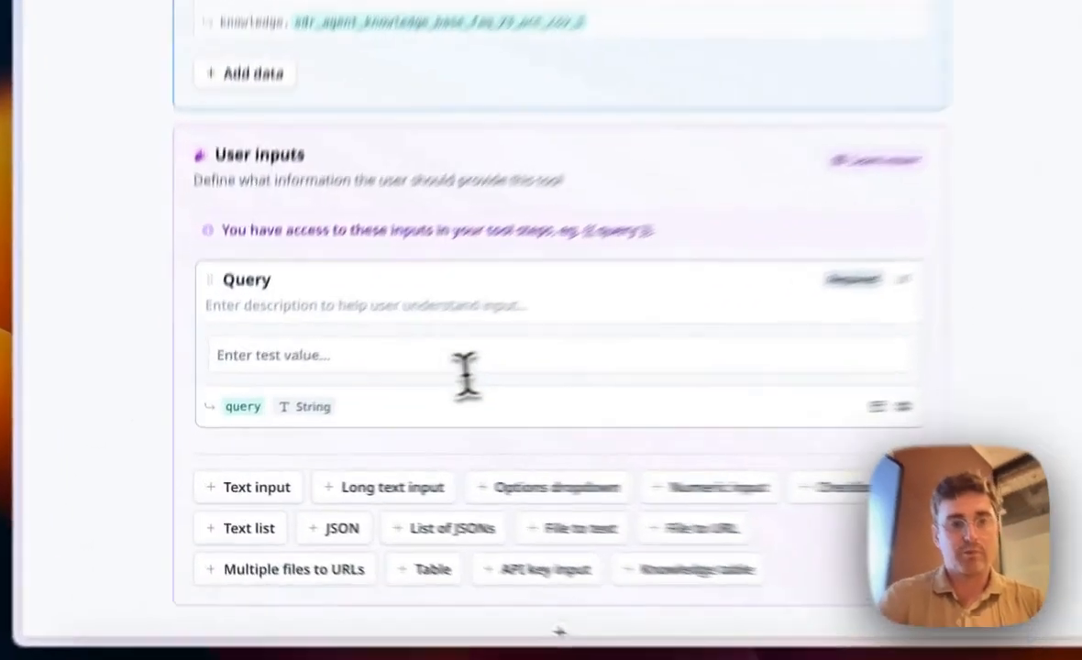
left_click(352, 395)
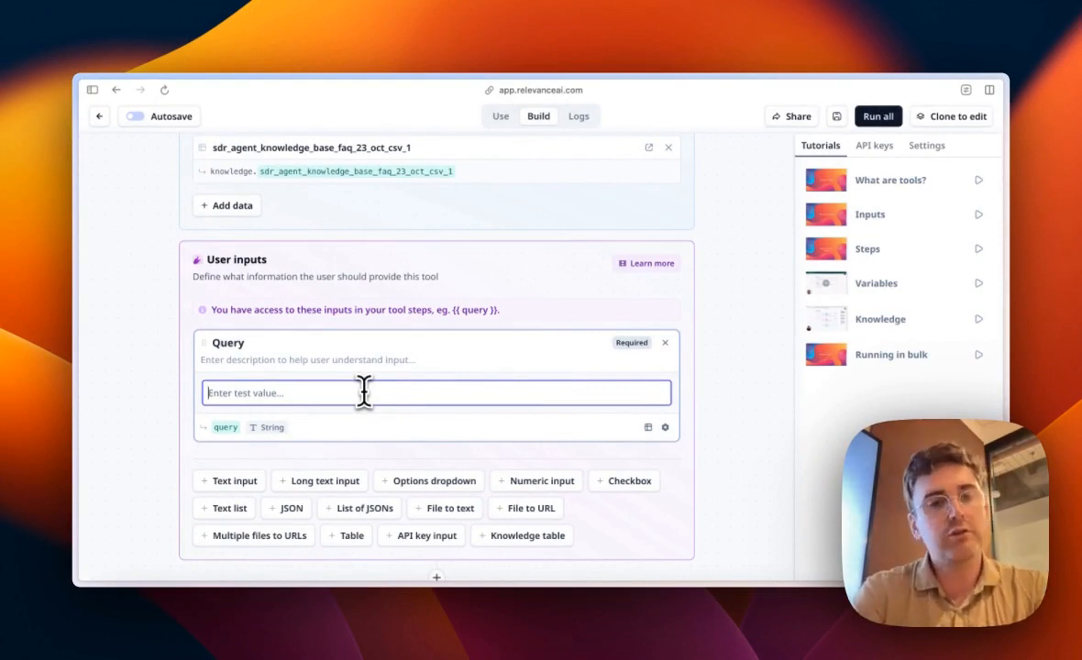
type("Do you ")
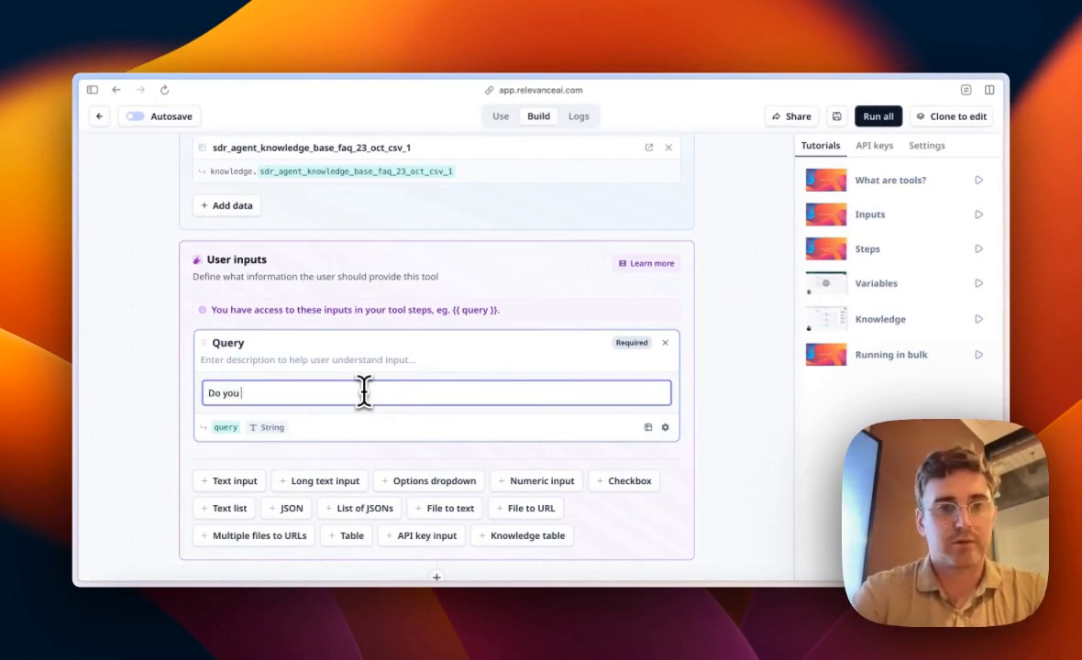
type("use my")
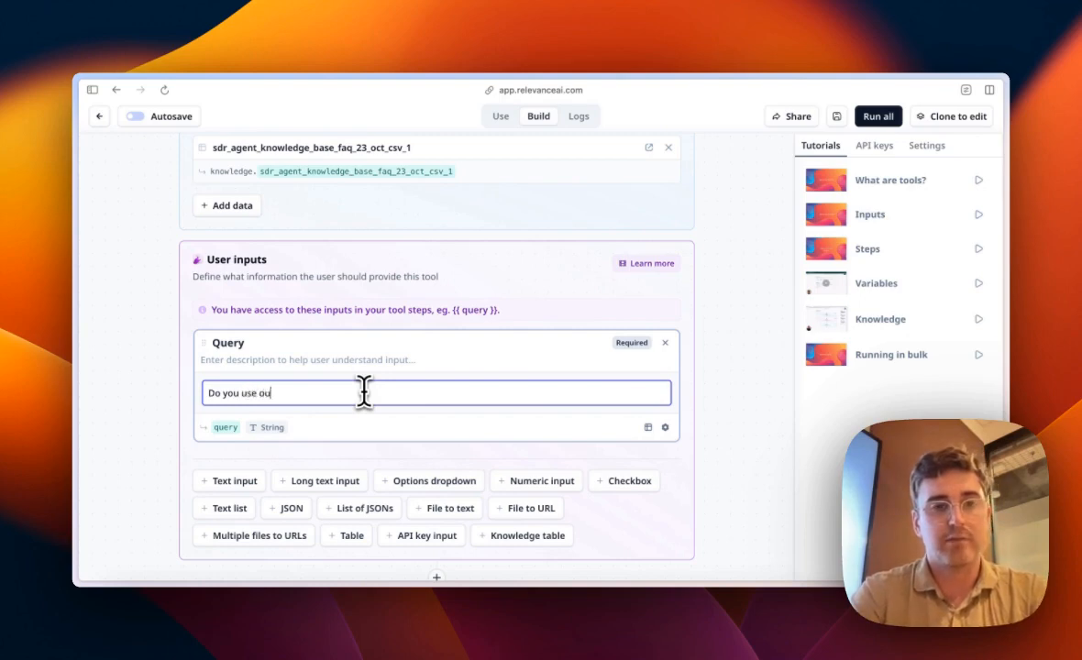
key("BackSpace")
key("BackSpace")
type("my data to ")
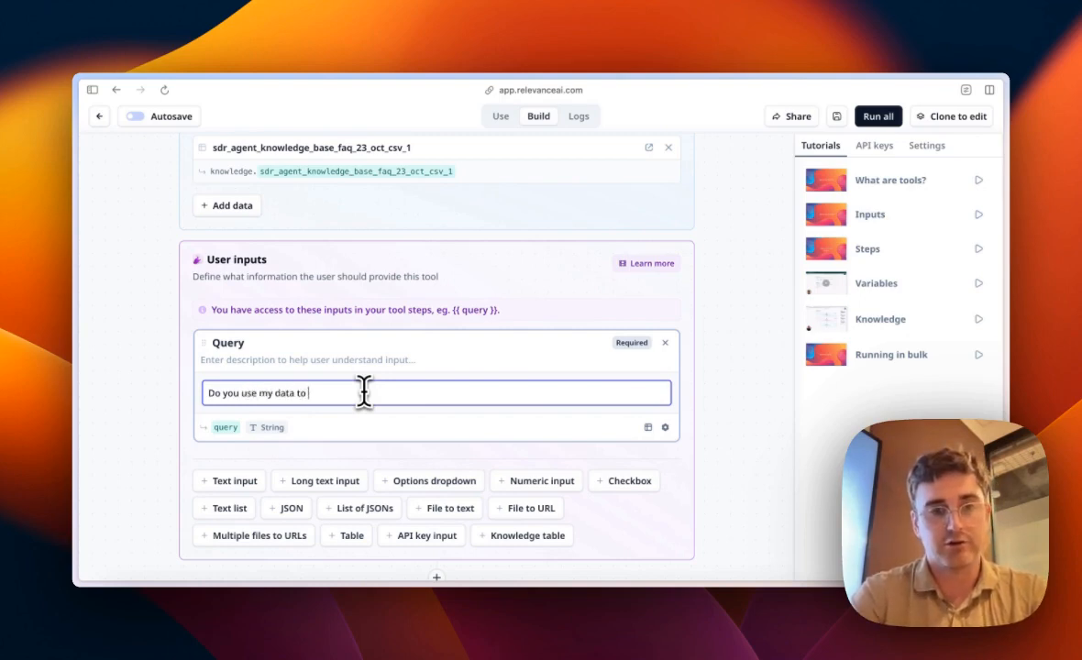
type("train AI m")
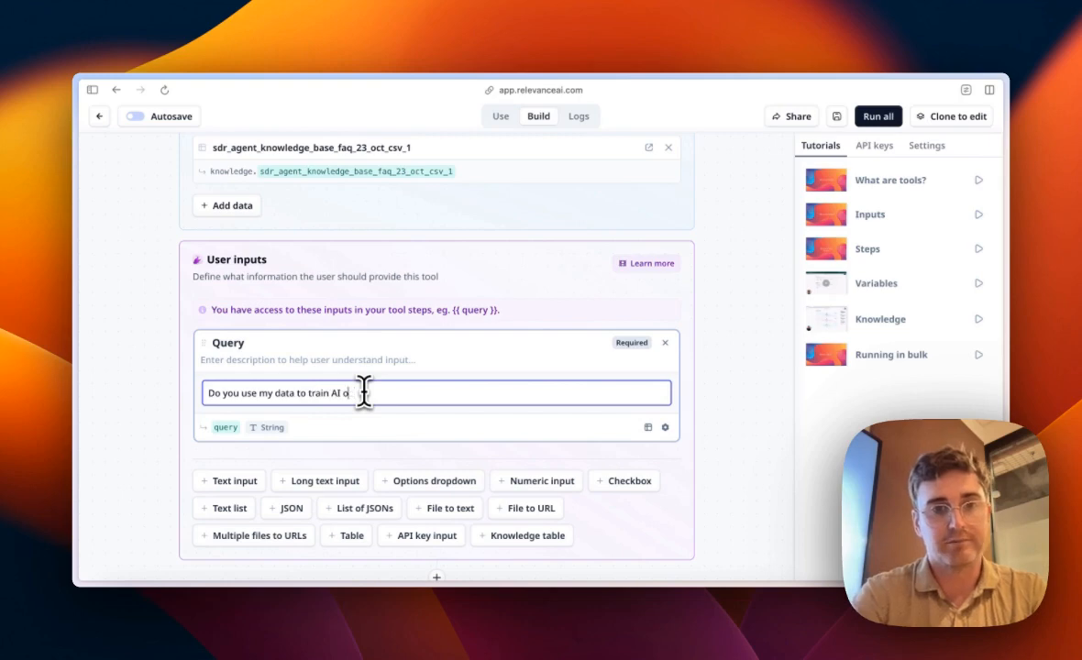
type("odels?")
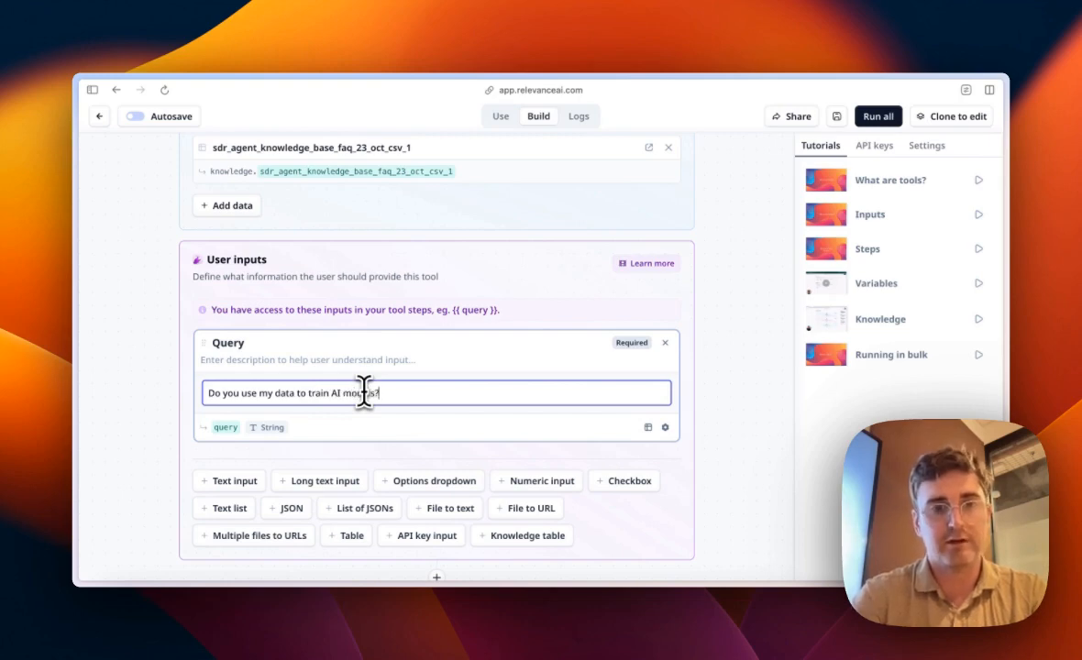
- Run all steps of the Knowledge retrieval tool and review the step results and tool output
scroll(458, 367, "down", 8)
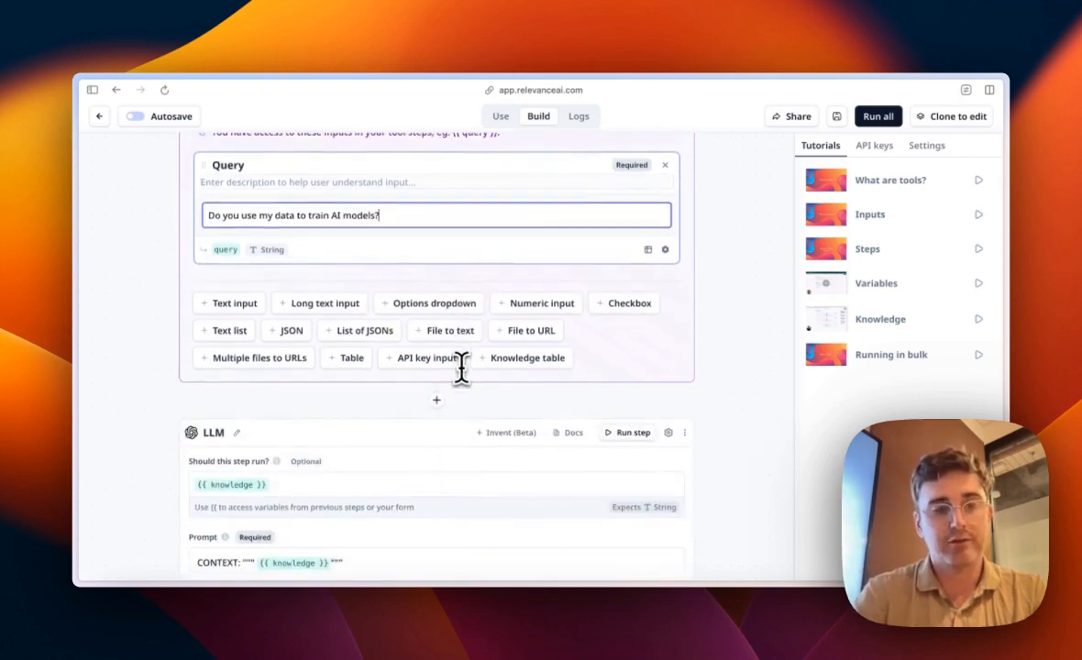
scroll(461, 367, "down", 5)
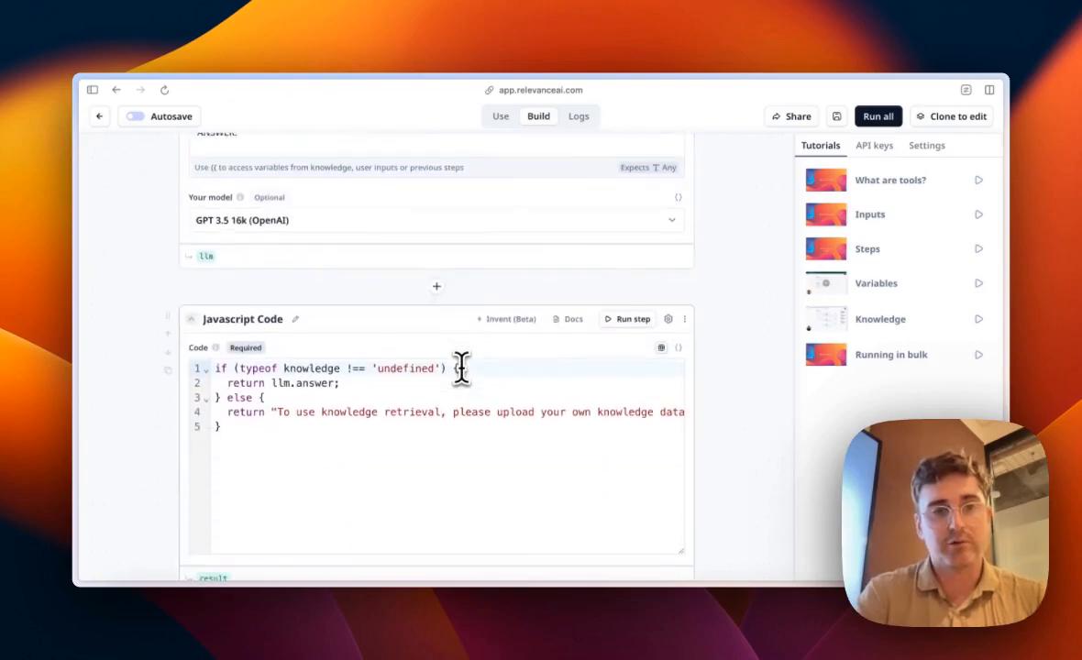
scroll(461, 367, "up", 15)
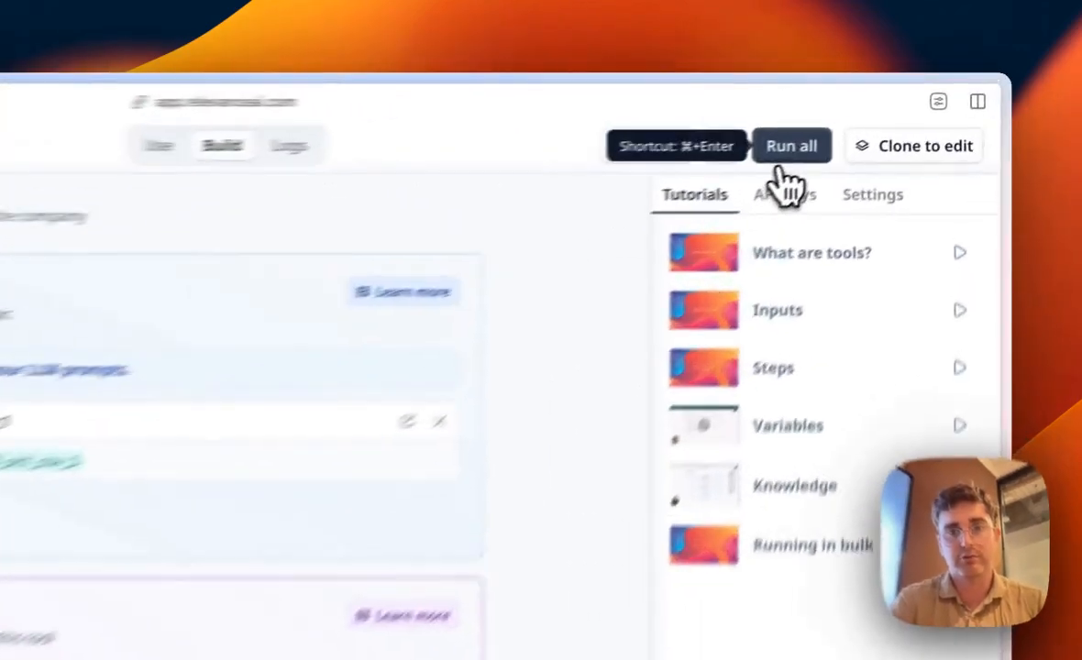
left_click(744, 171)
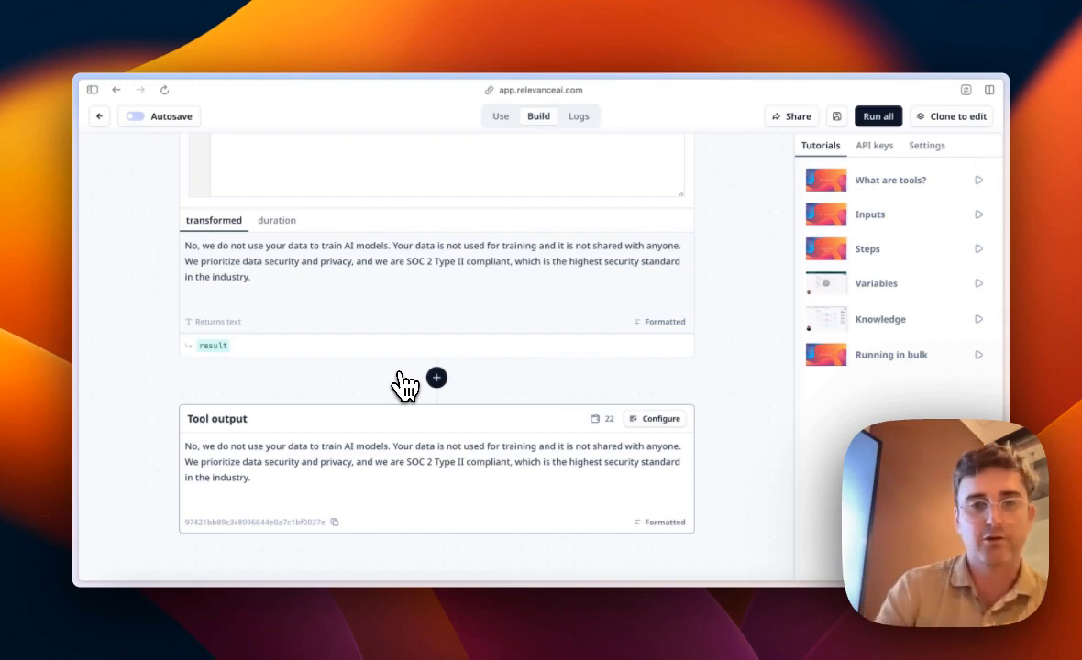
scroll(403, 385, "up", 3)
scroll(403, 385, "up", 15)
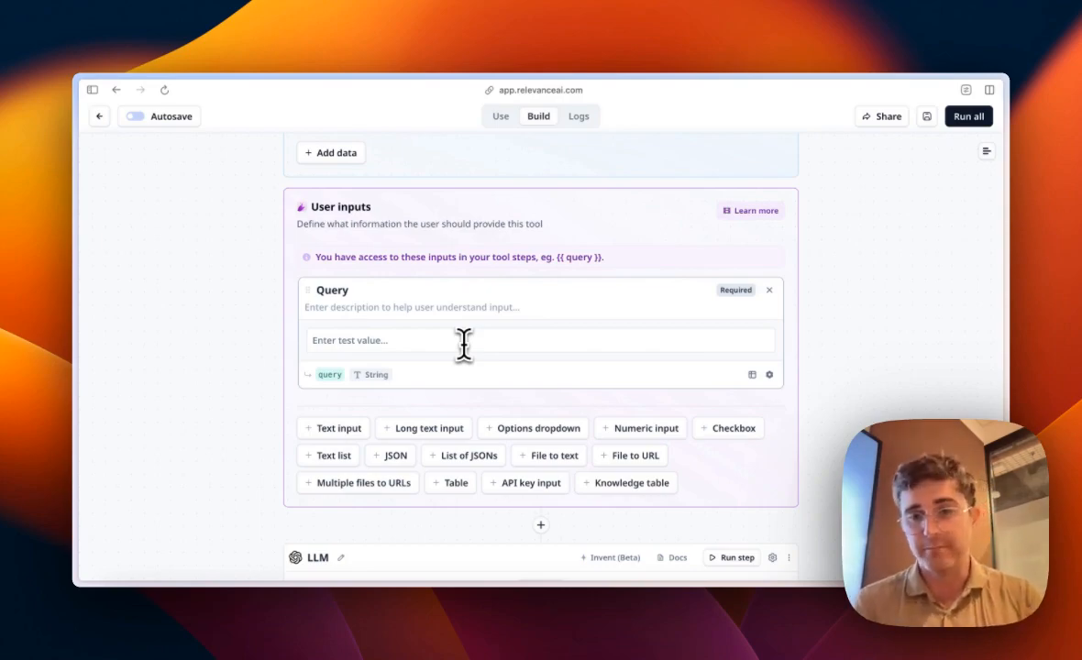
- Enter "What are you different than ChatGPT?" as the test value of the Query input
left_click(463, 341)
type("W")
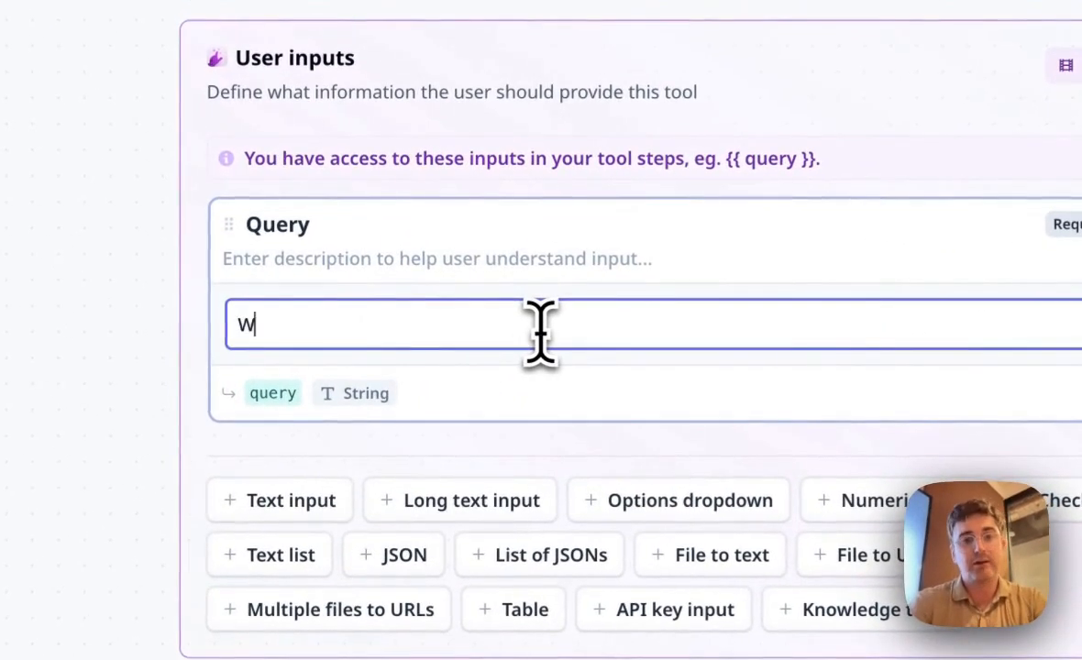
type("hat")
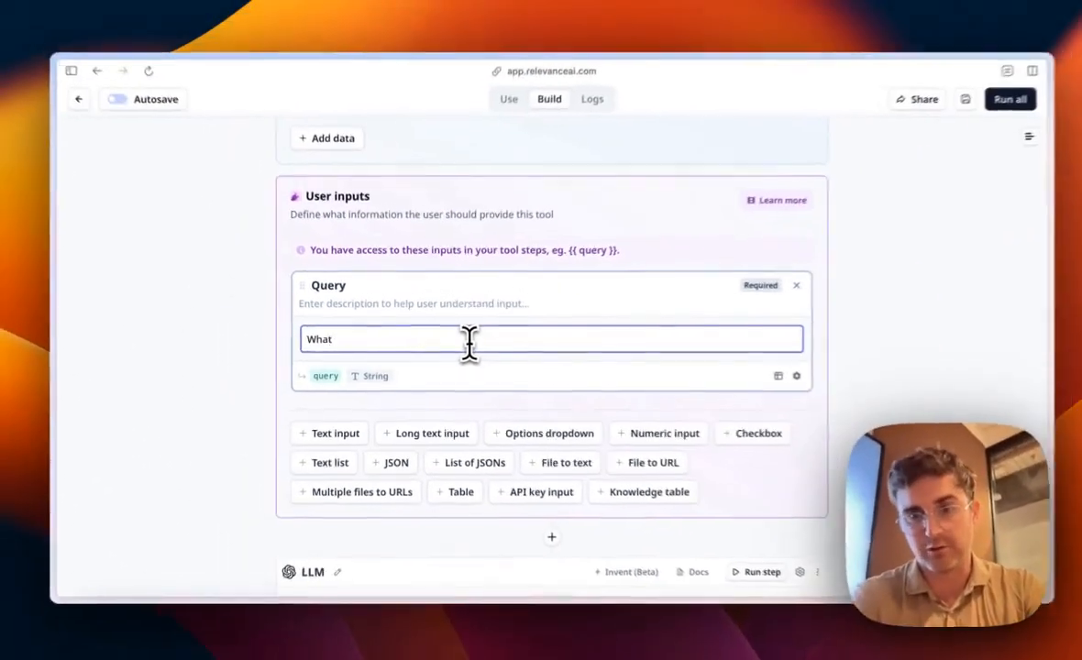
type(" are you ")
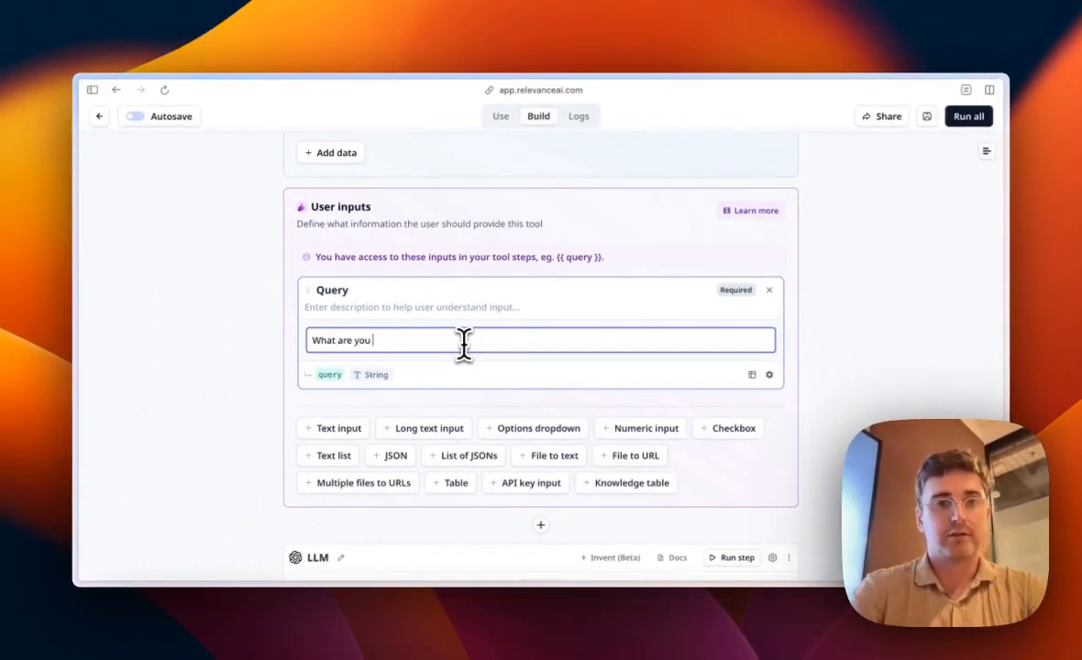
type("different tha")
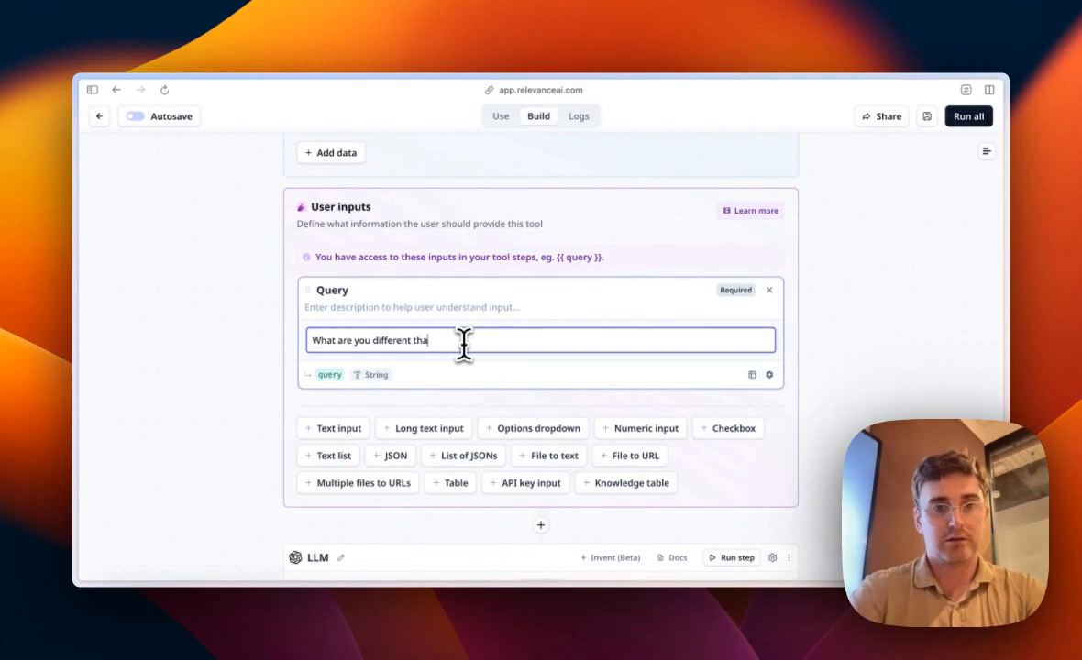
type("n ChatGPT")
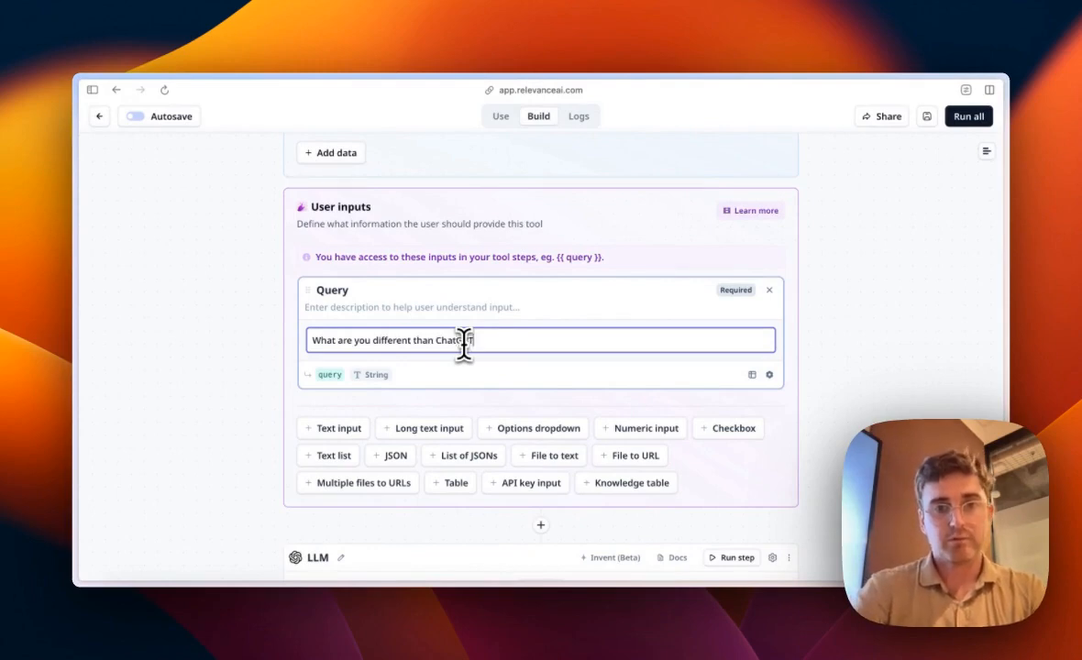
type("?")
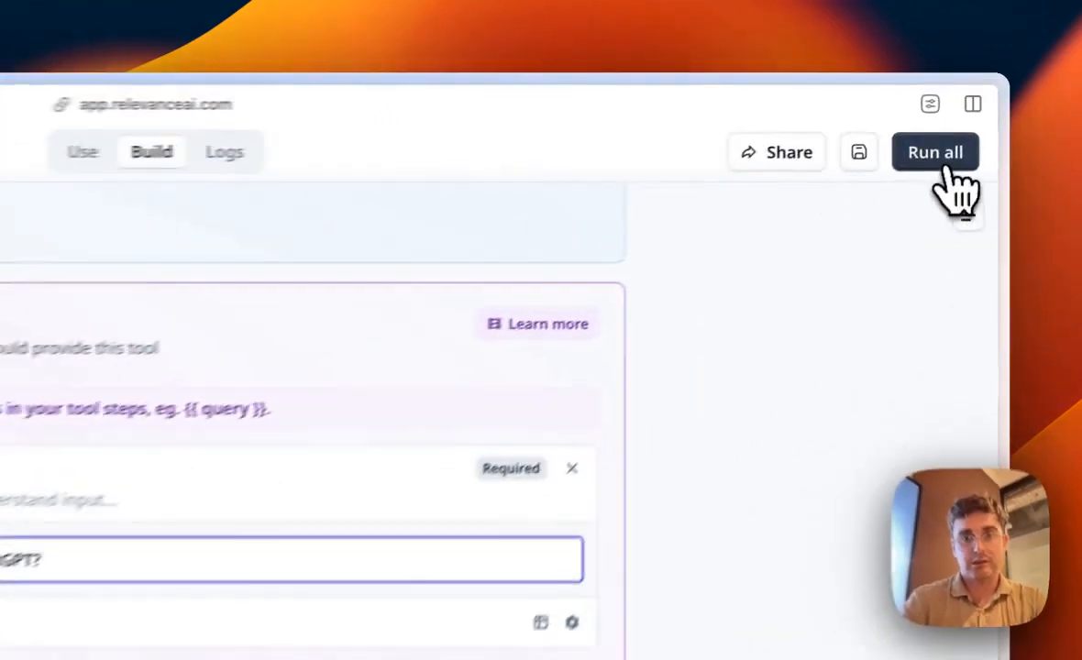
- Run all steps of the tool with the ChatGPT comparison query and review the tool output
left_click(970, 120)
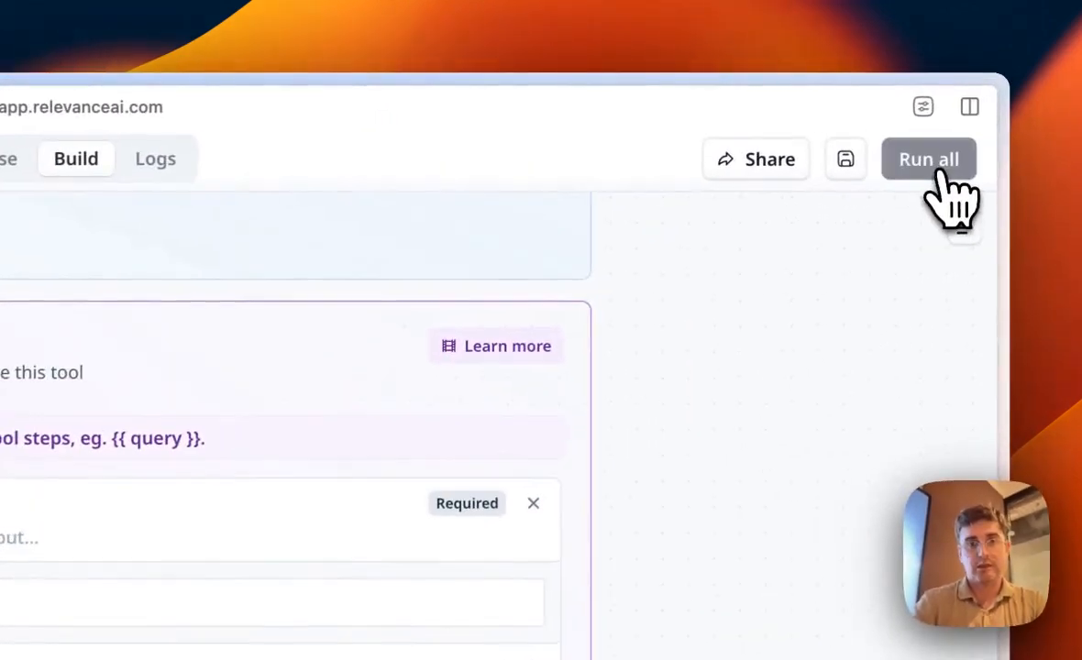
scroll(506, 466, "down", 8)
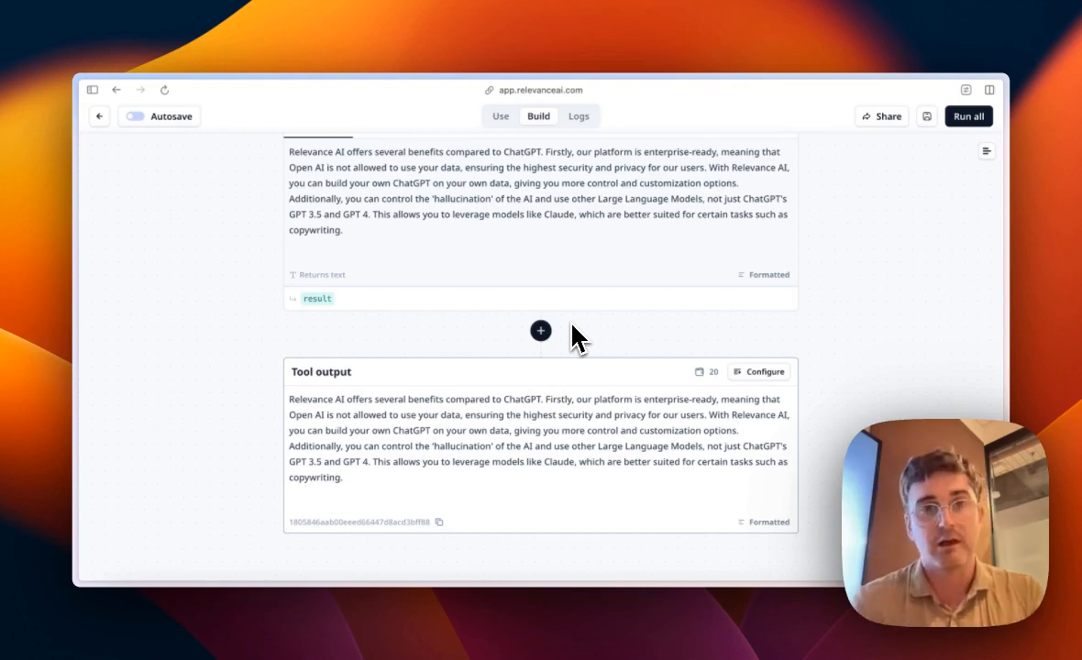
scroll(596, 311, "up", 10)
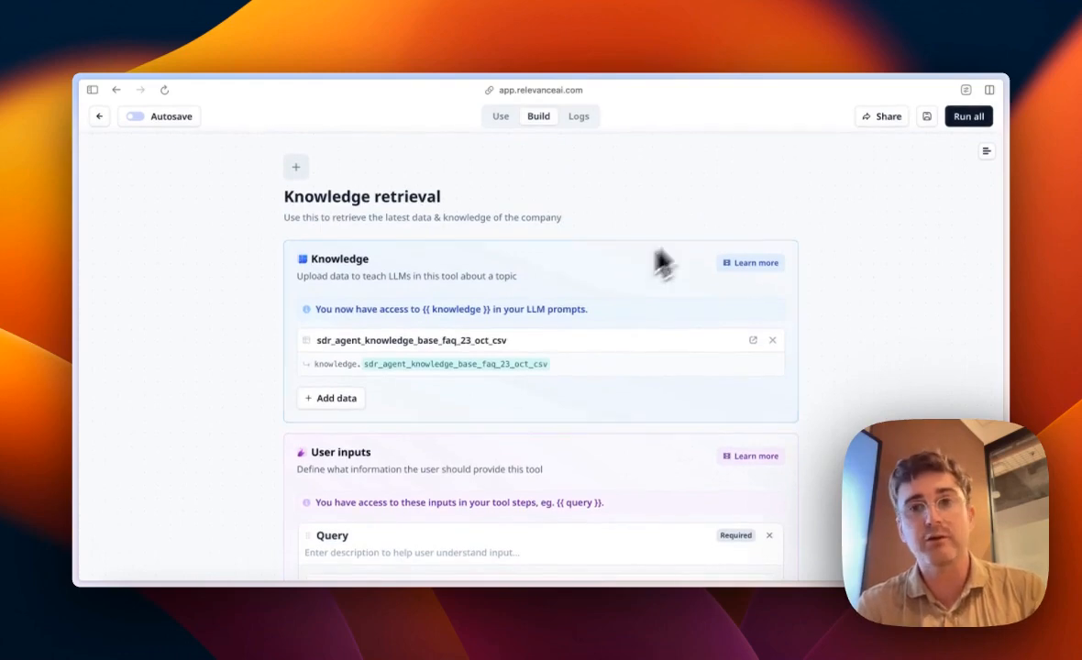